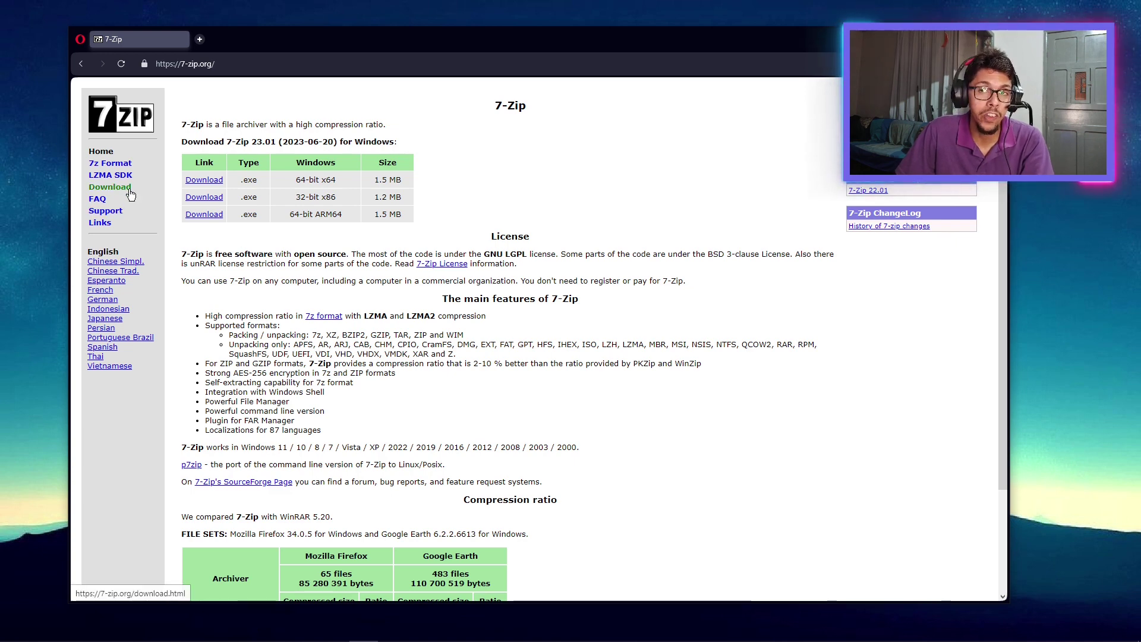
Download the 64-bit x64 Windows installer of 7-Zip 23.01 and save it in the Downloads folder
click(202, 180)
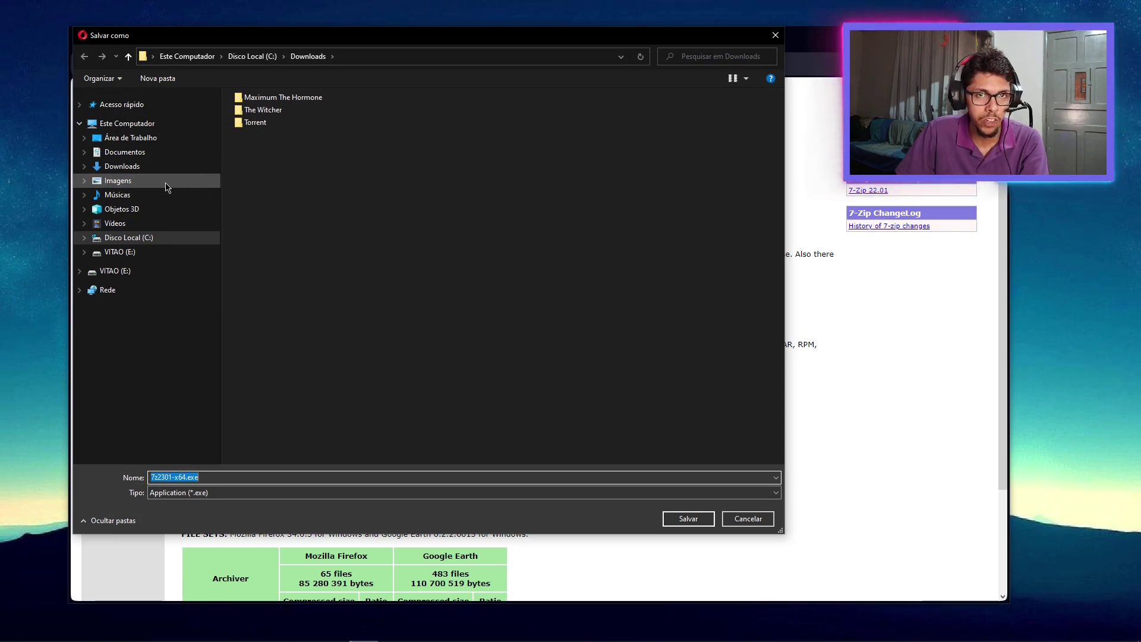
click(140, 165)
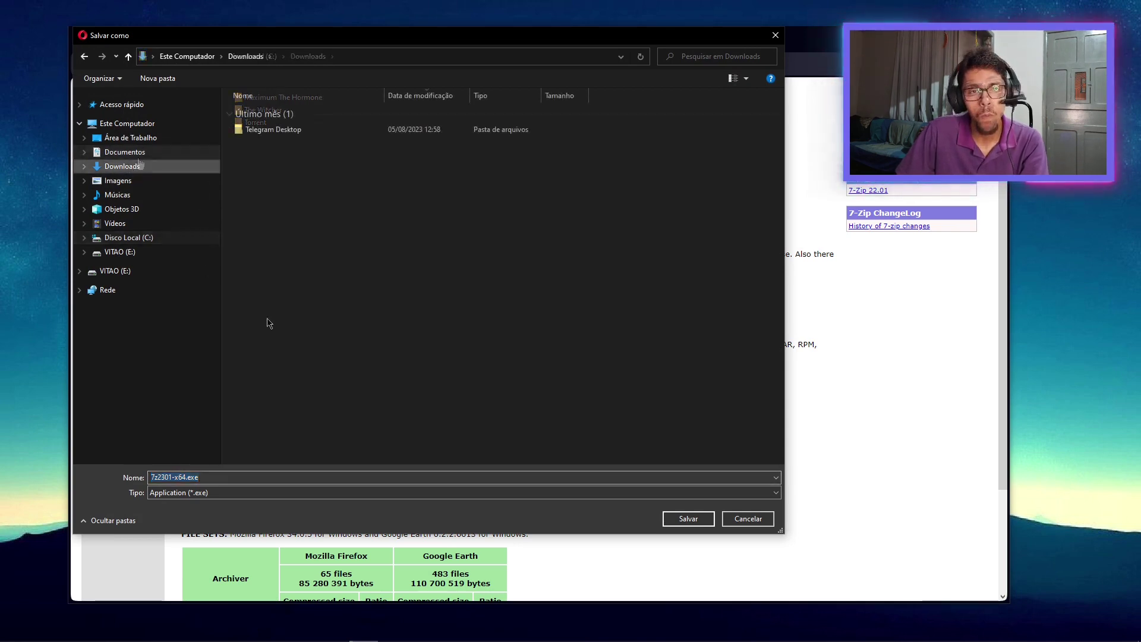
click(688, 518)
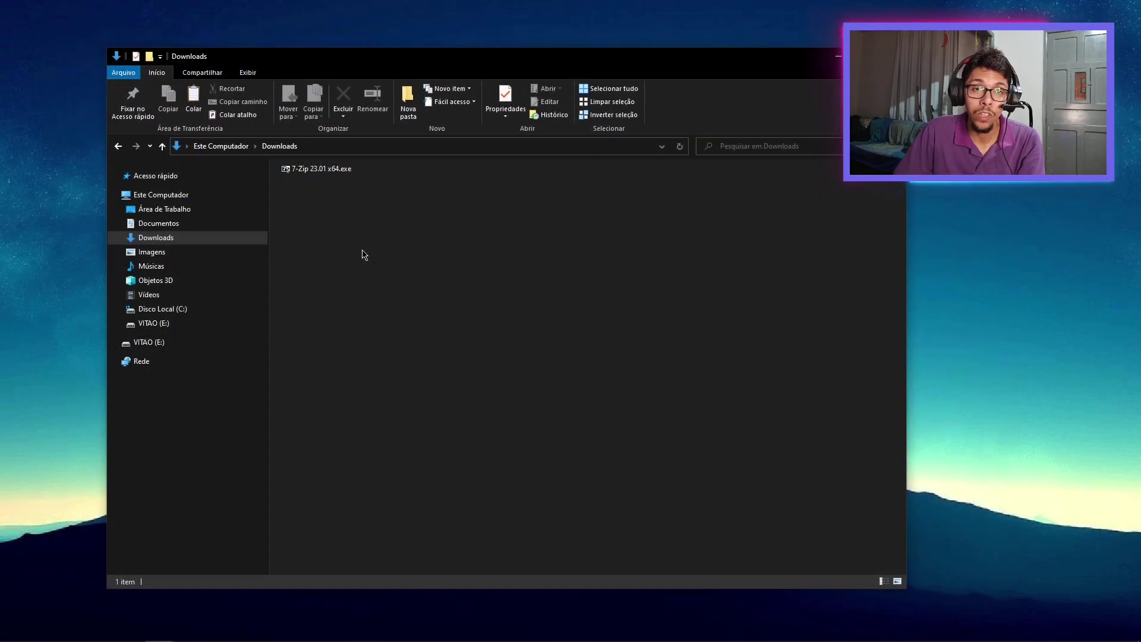
Run the downloaded 7-Zip 23.01 x64 installer as administrator to view its destination folder setting, and cancel the setup
click(320, 172)
right_click(319, 171)
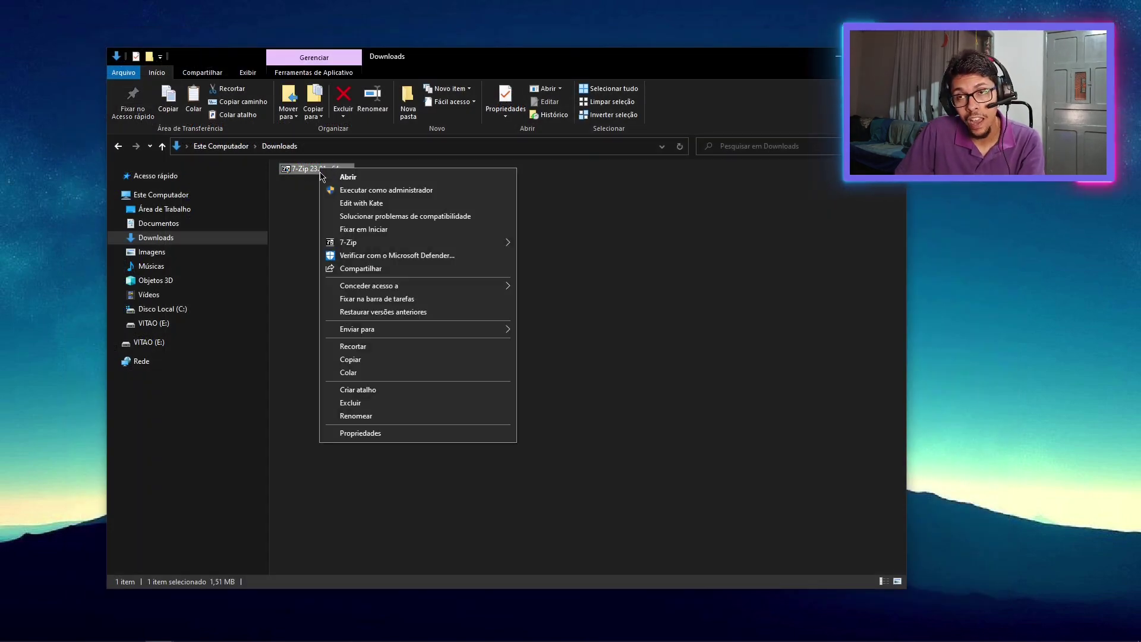
click(362, 190)
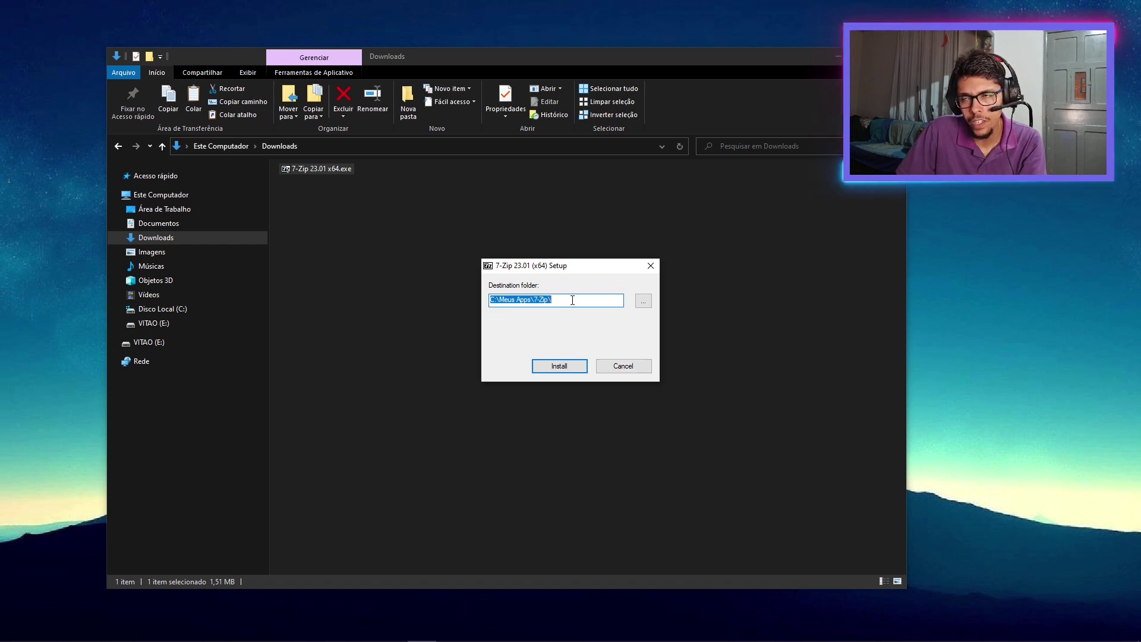
click(615, 364)
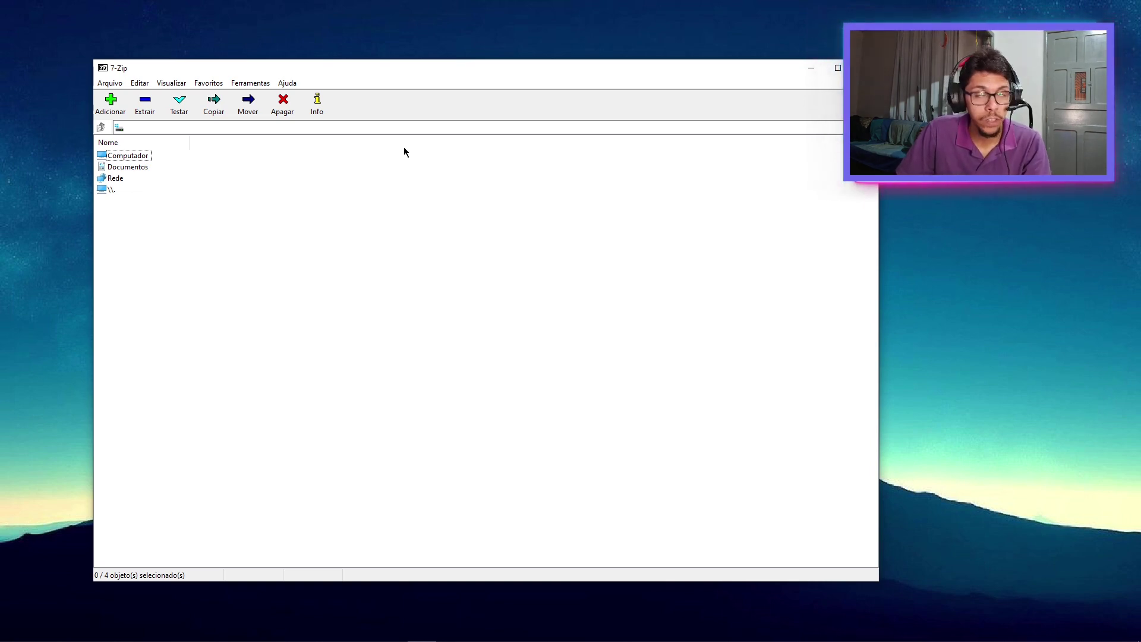
In the 7-Zip options, set the file type associations to 7-Zip for all users and apply them
click(243, 86)
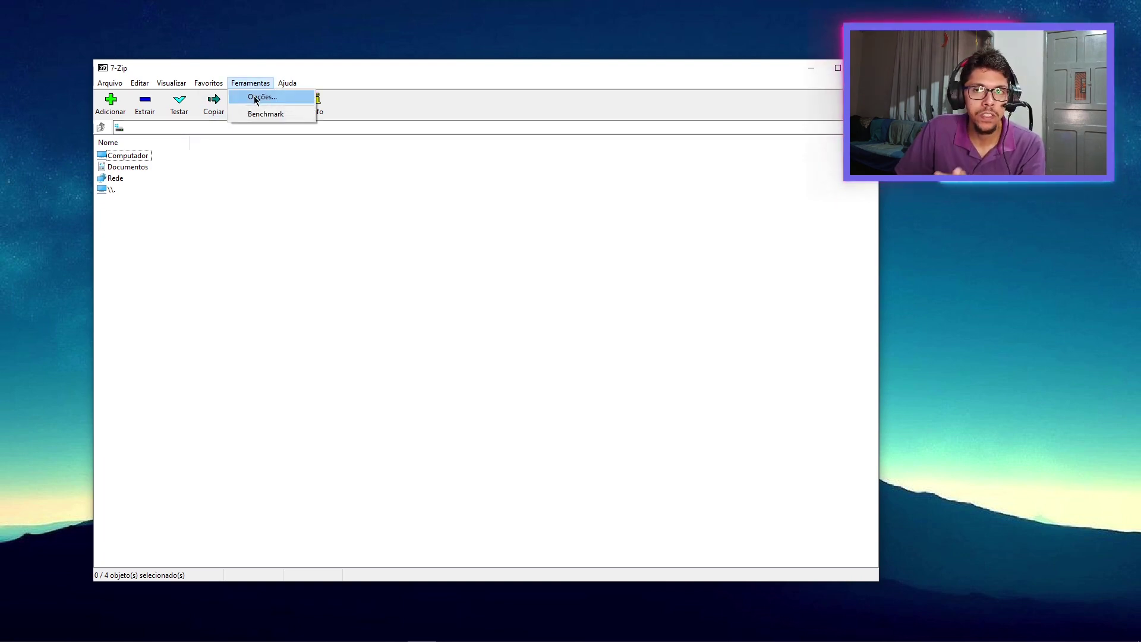
click(255, 97)
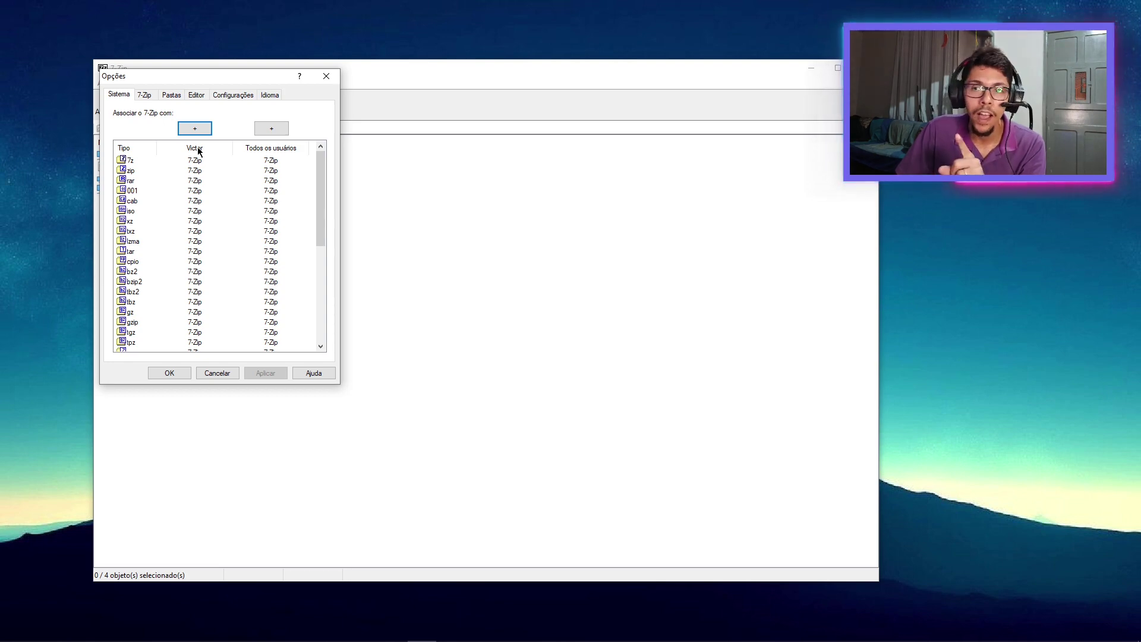
click(273, 130)
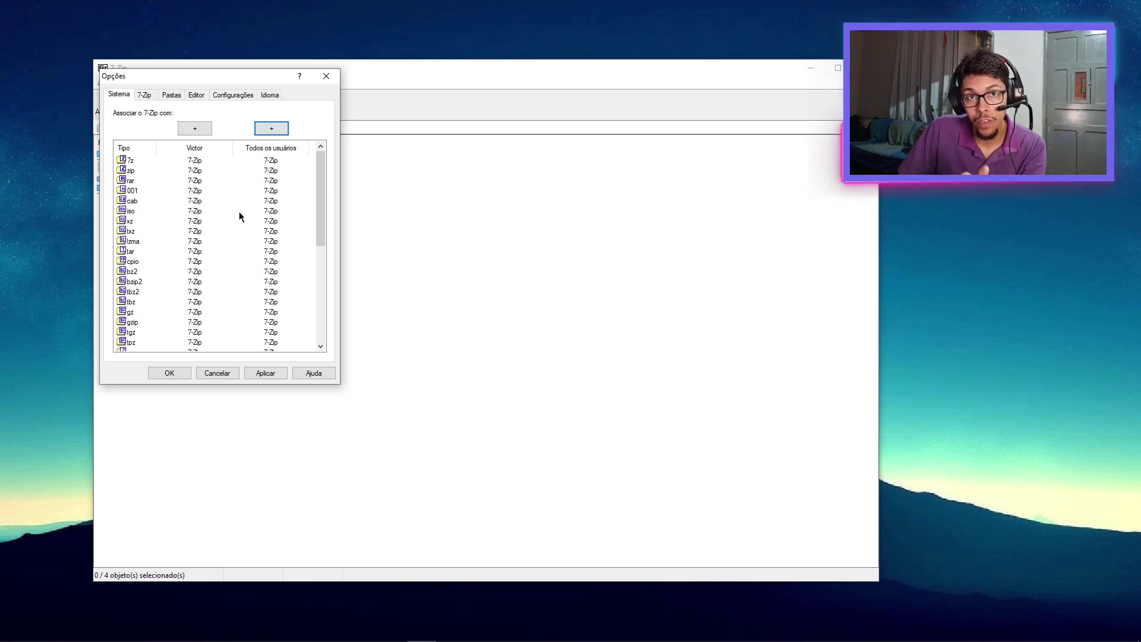
click(264, 372)
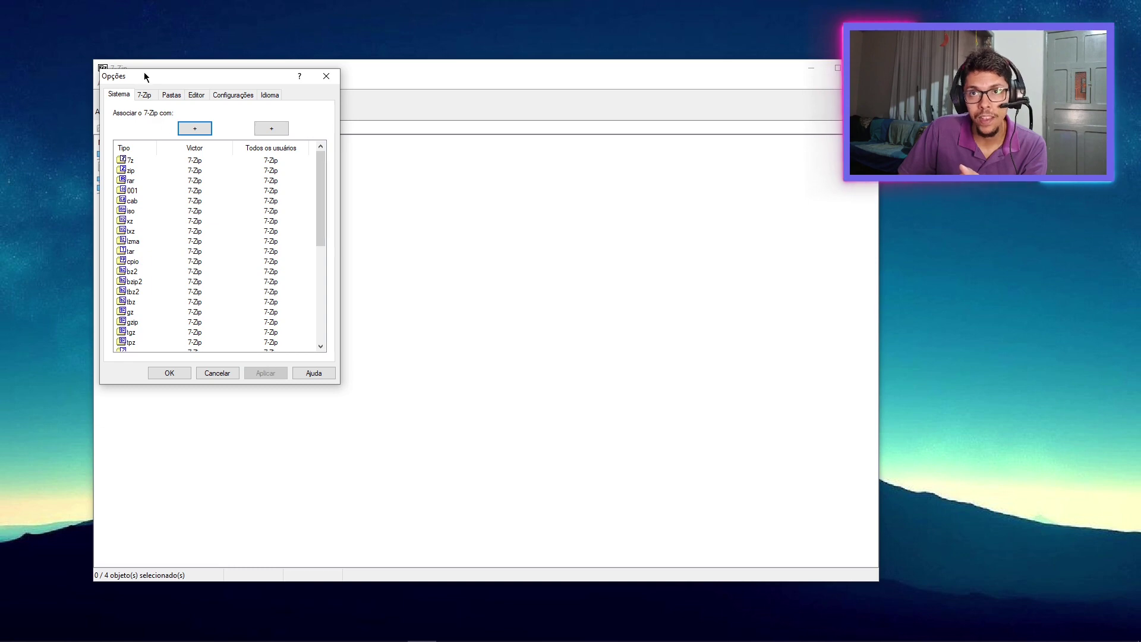
Review the shell context menu options and the general display settings of 7-Zip, and close the options and the file manager
click(146, 96)
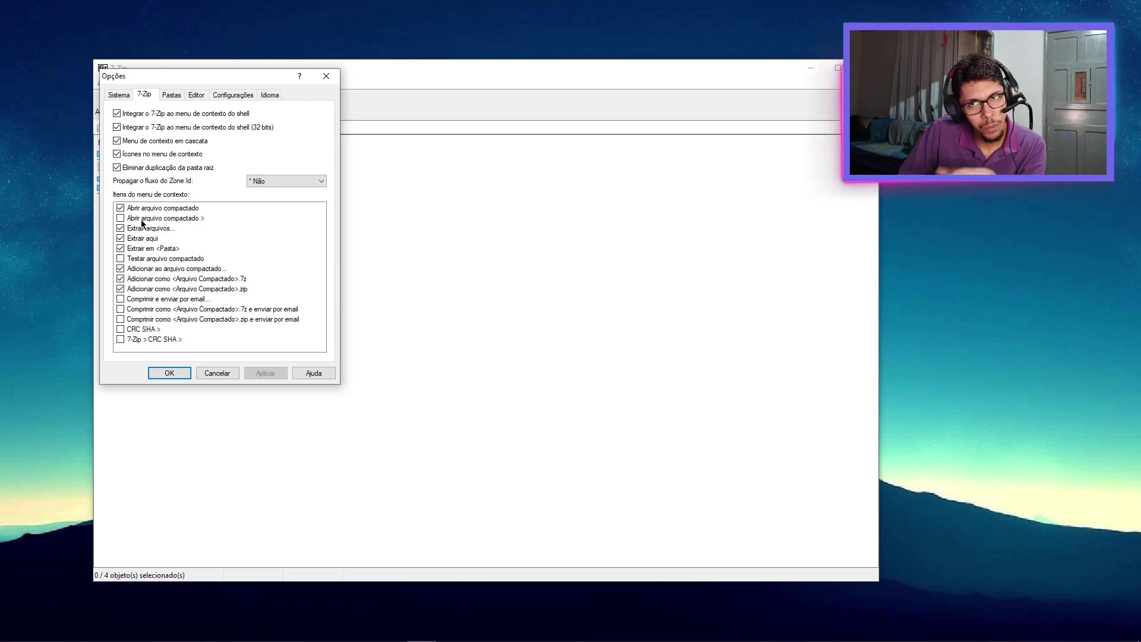
click(230, 96)
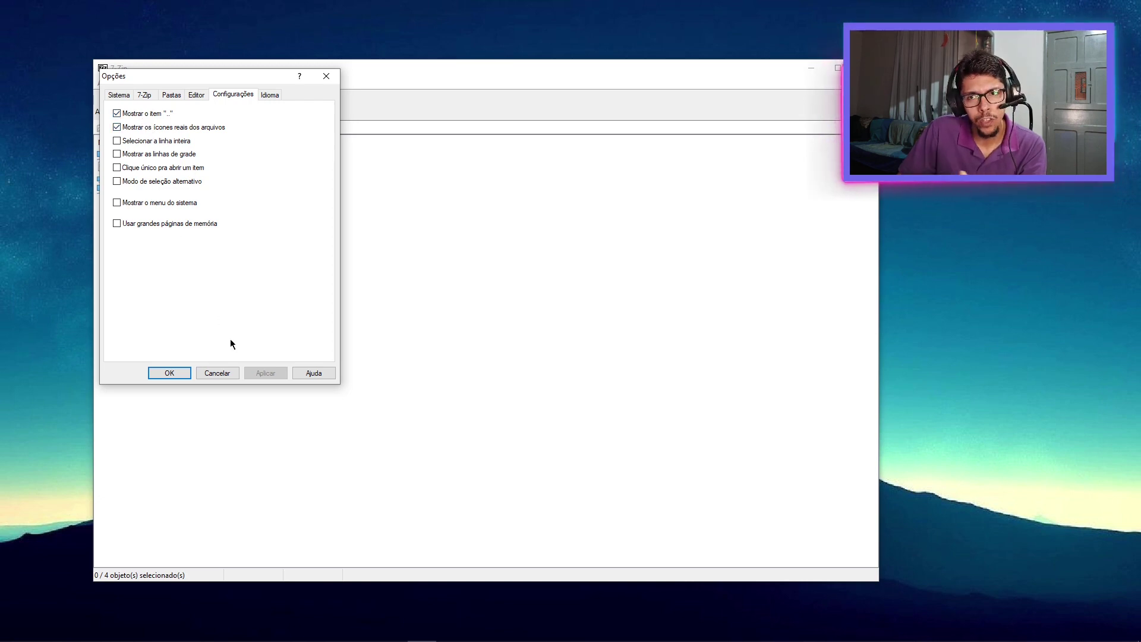
click(169, 373)
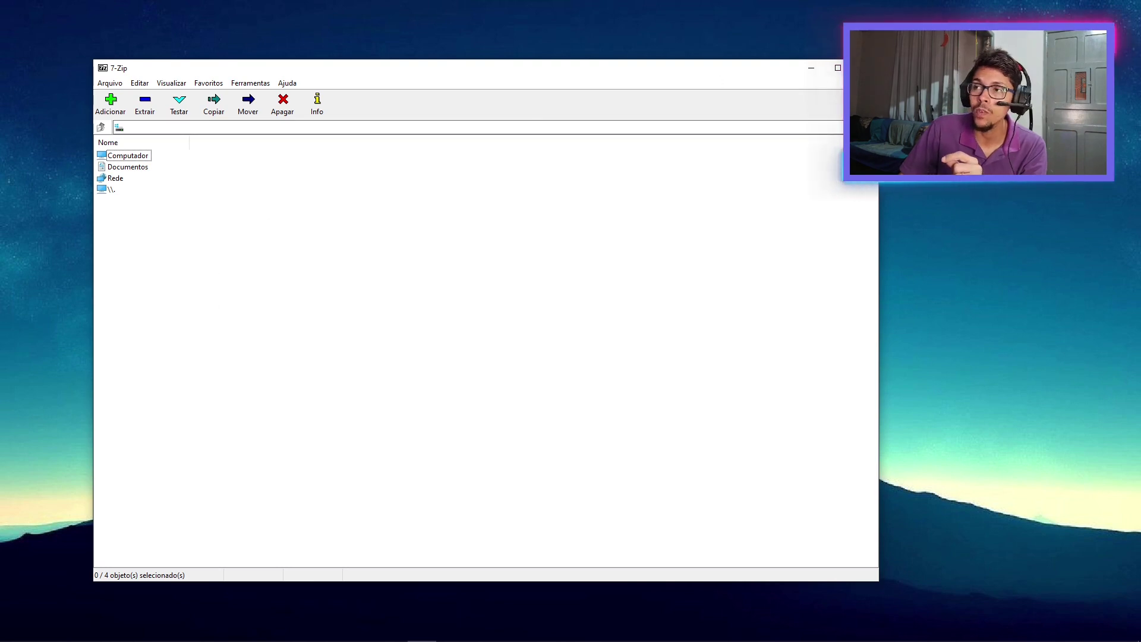
click(865, 68)
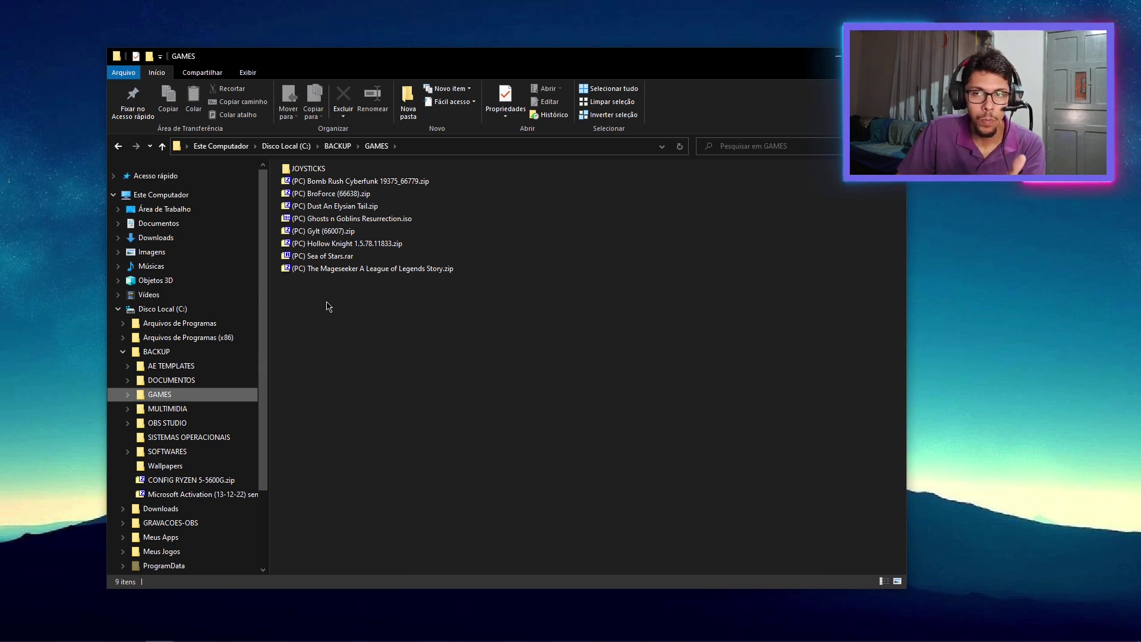
View the contents of the Bomb Rush Cyberfunk zip and the Ghosts n Goblins Resurrection iso in the GAMES folder
double_click(397, 181)
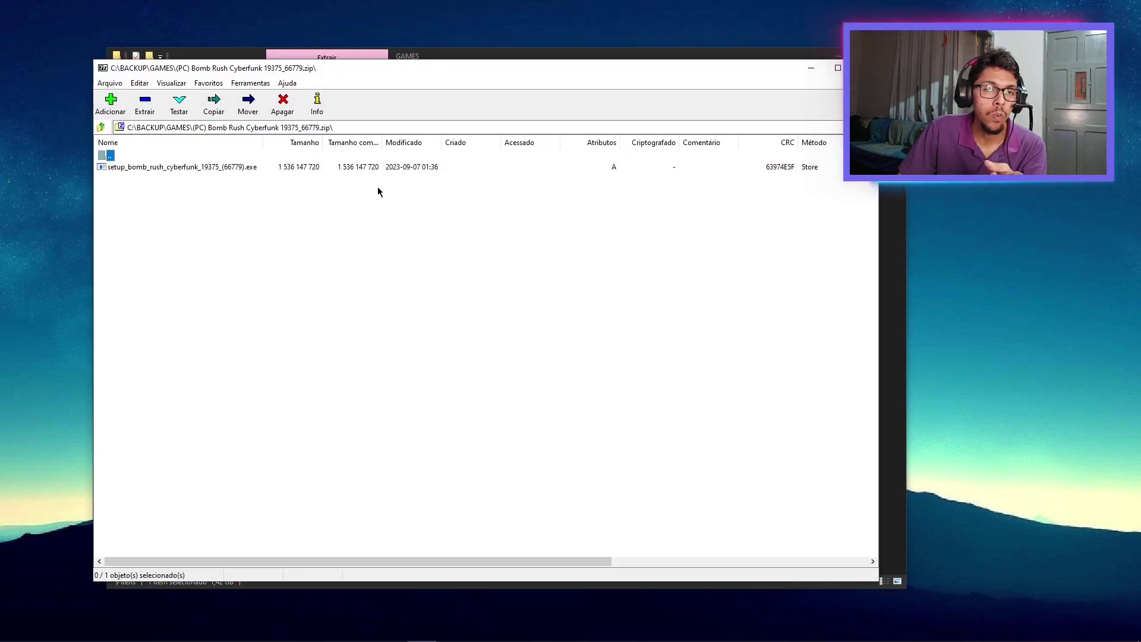
click(864, 67)
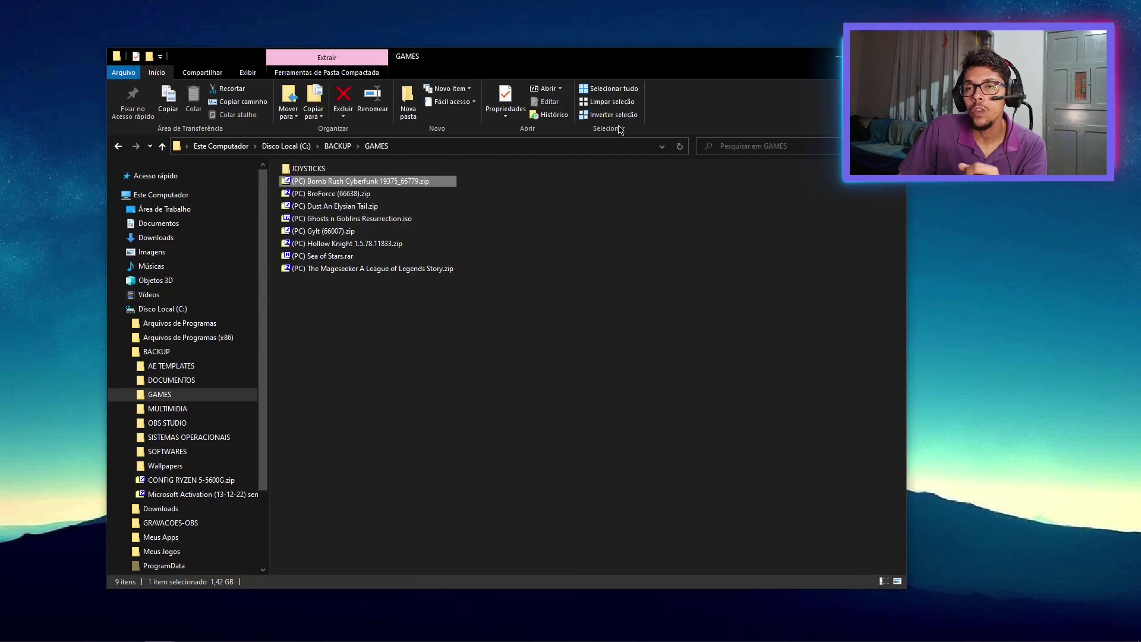
double_click(377, 220)
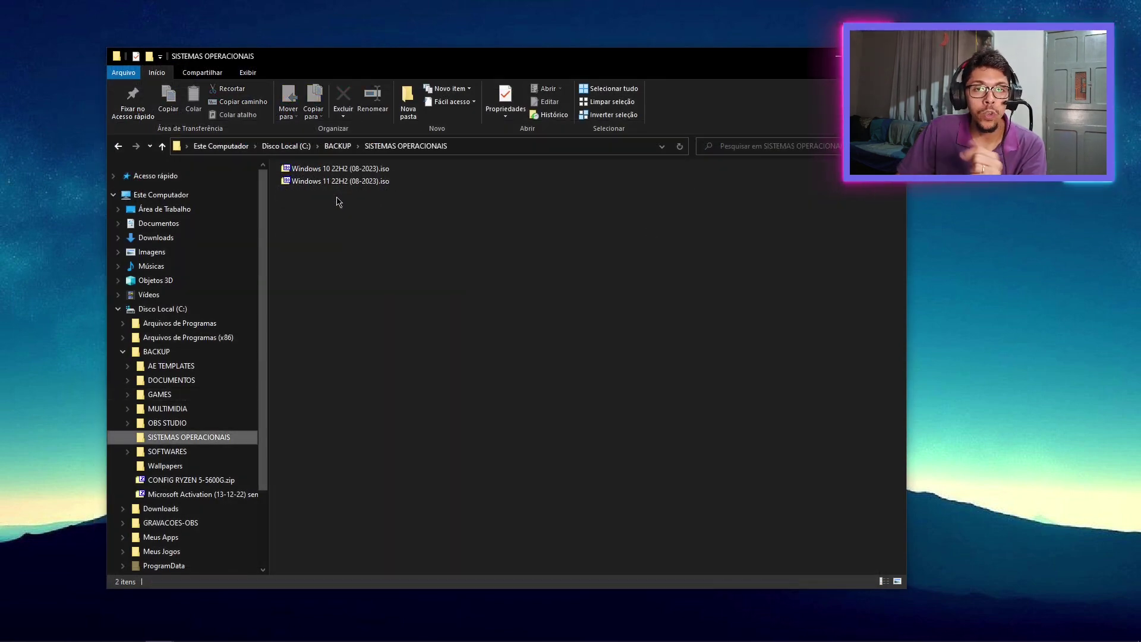
Examine the contents of Windows 10 22H2 (08-2023).iso in SISTEMAS OPERACIONAIS and the 7-Zip actions offered for that file
double_click(351, 169)
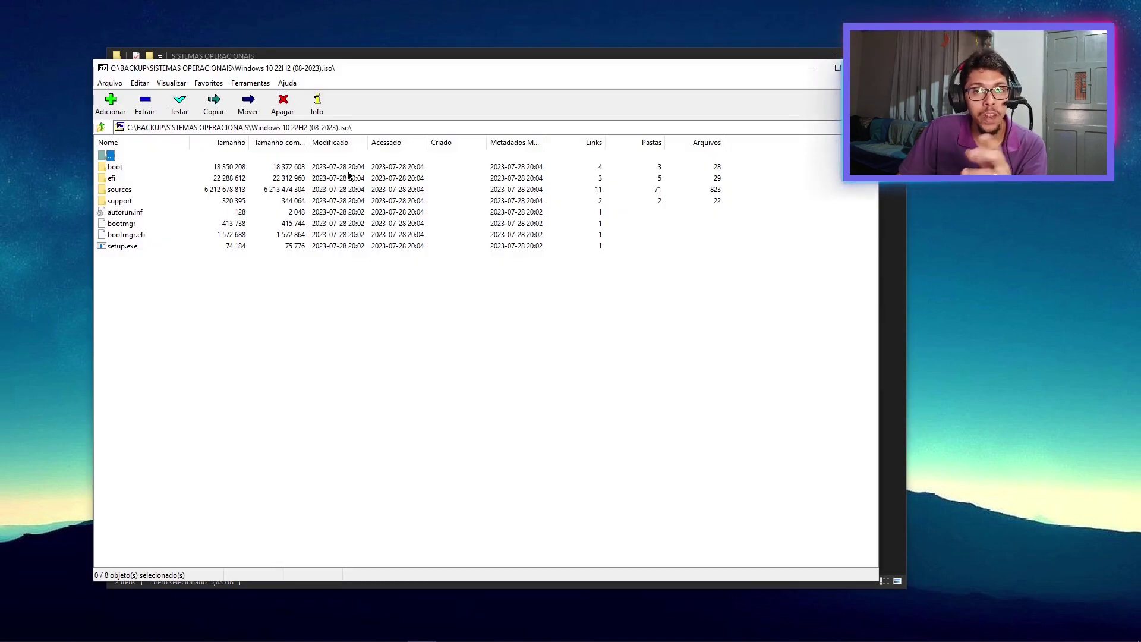
key(alt+F4)
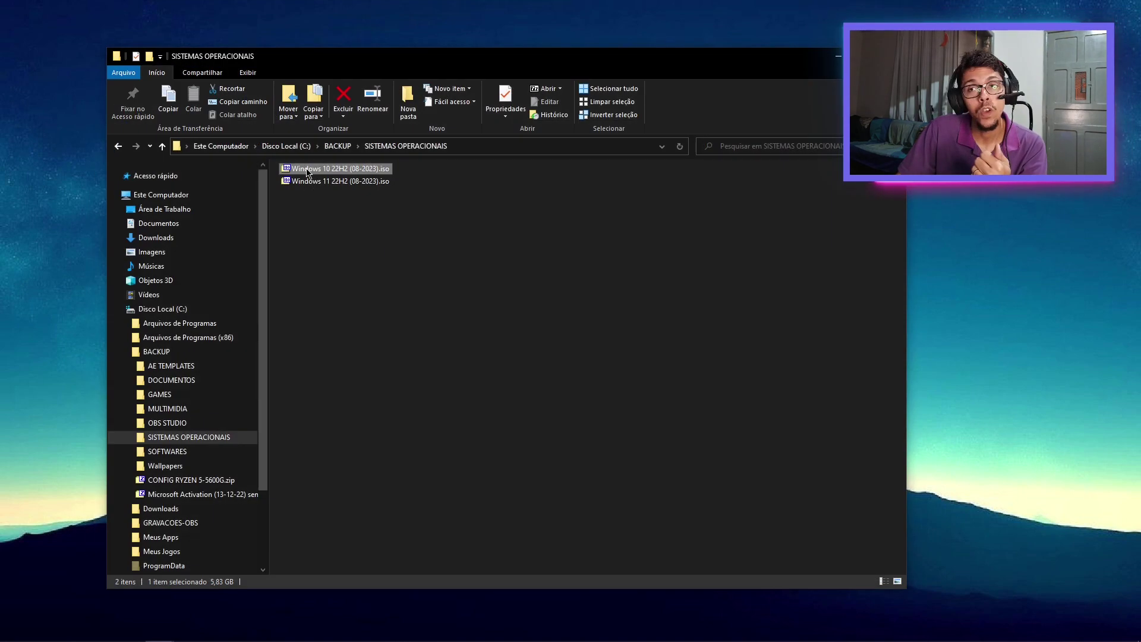
right_click(307, 173)
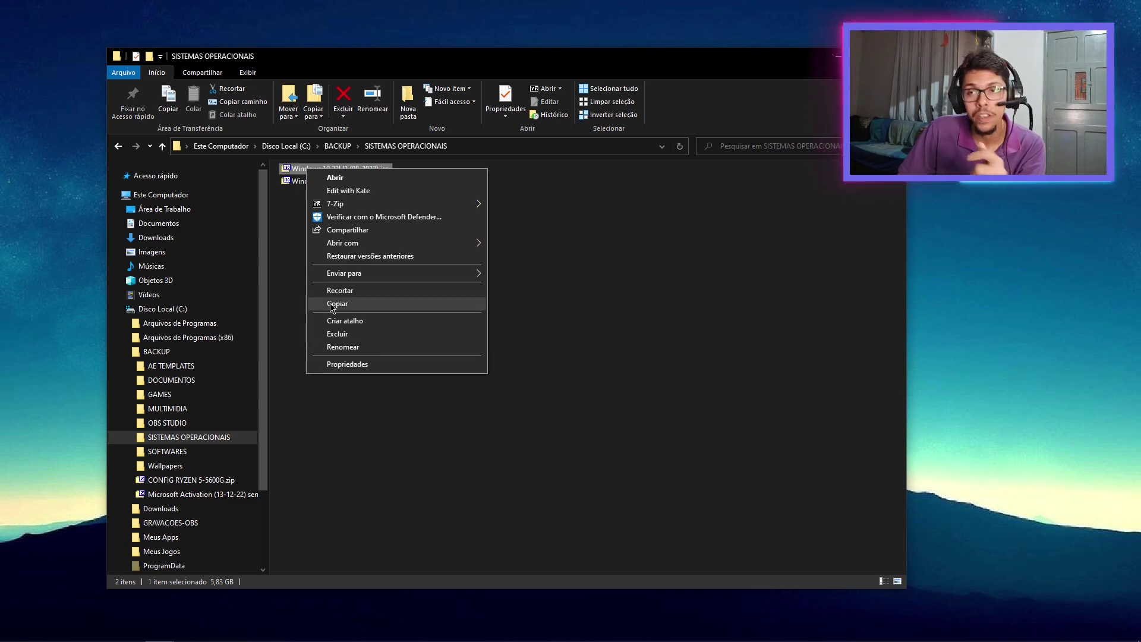
mouse_move(343, 209)
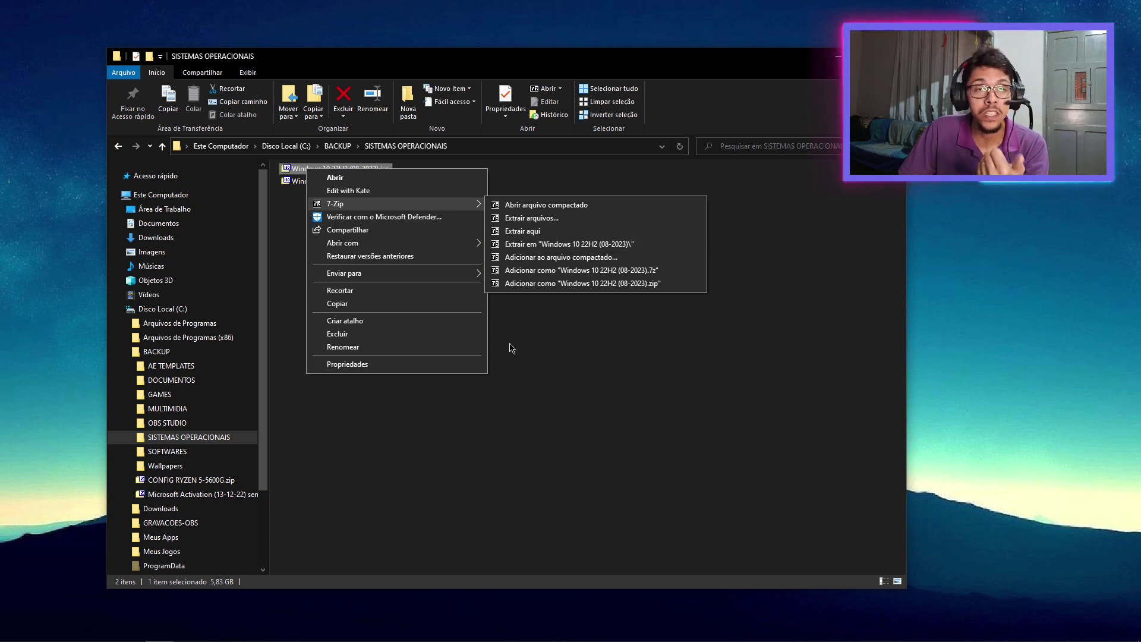
click(523, 330)
Select both the Windows 10 and Windows 11 ISO files and start adding them to a 7-Zip archive with custom settings
drag(382, 247, 311, 166)
right_click(314, 173)
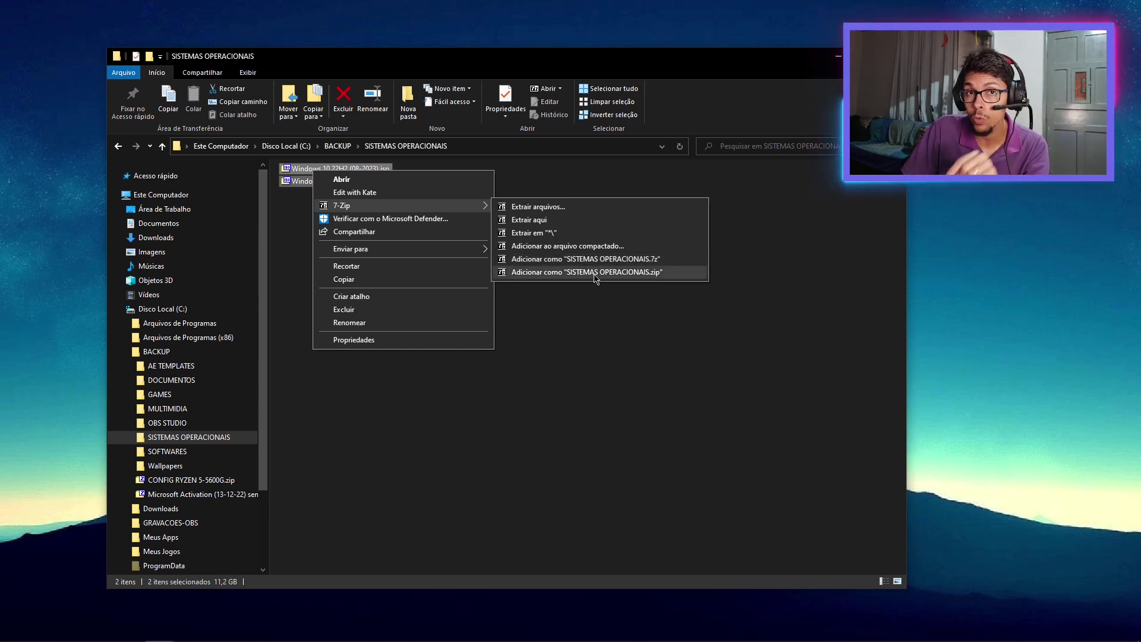
click(557, 246)
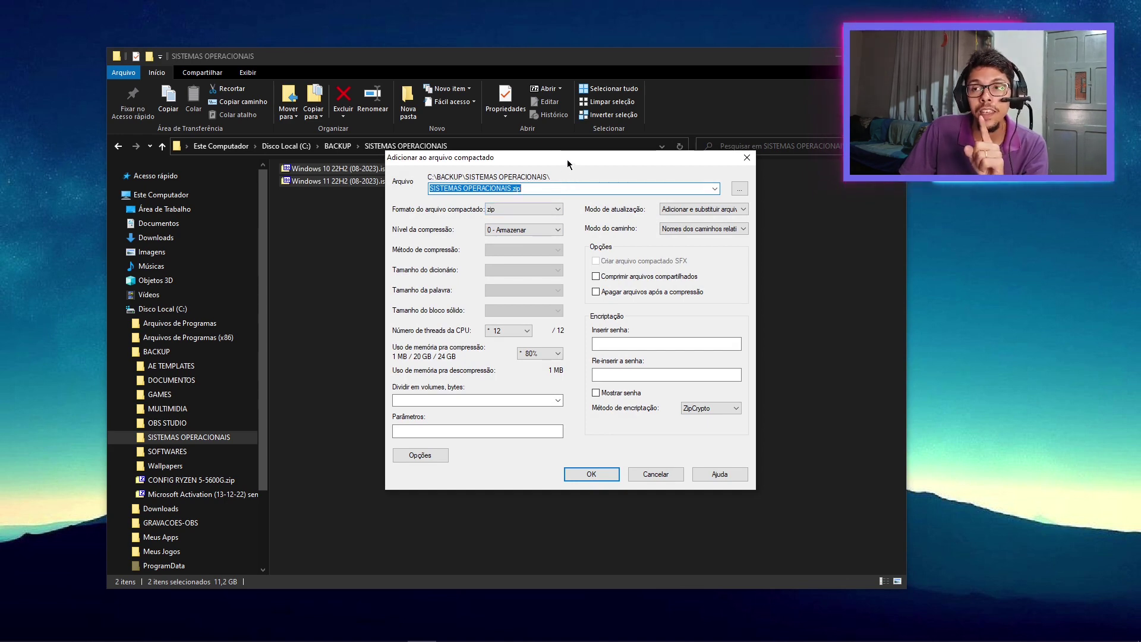
Keep zip as the archive format and choose compression level 0 - Armazenar
click(554, 211)
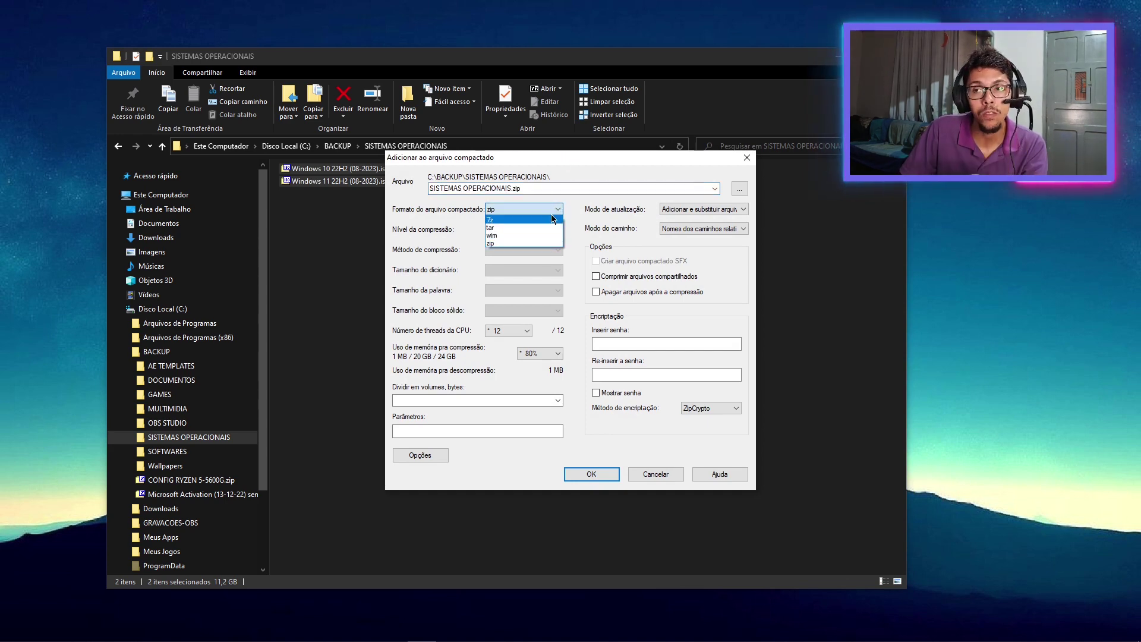
click(570, 187)
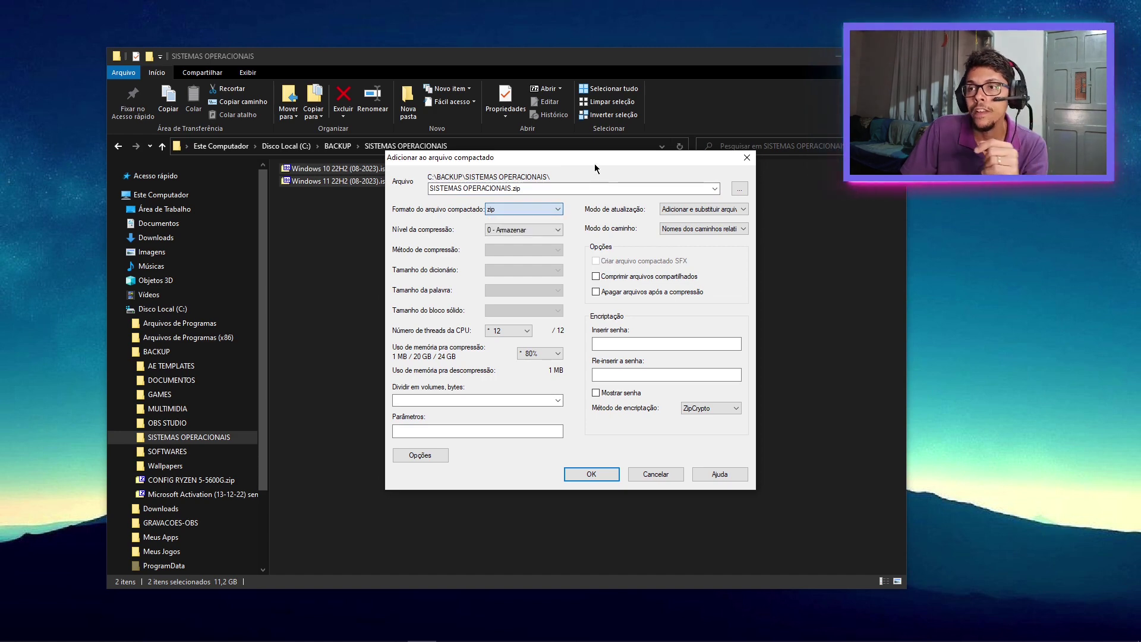
click(542, 233)
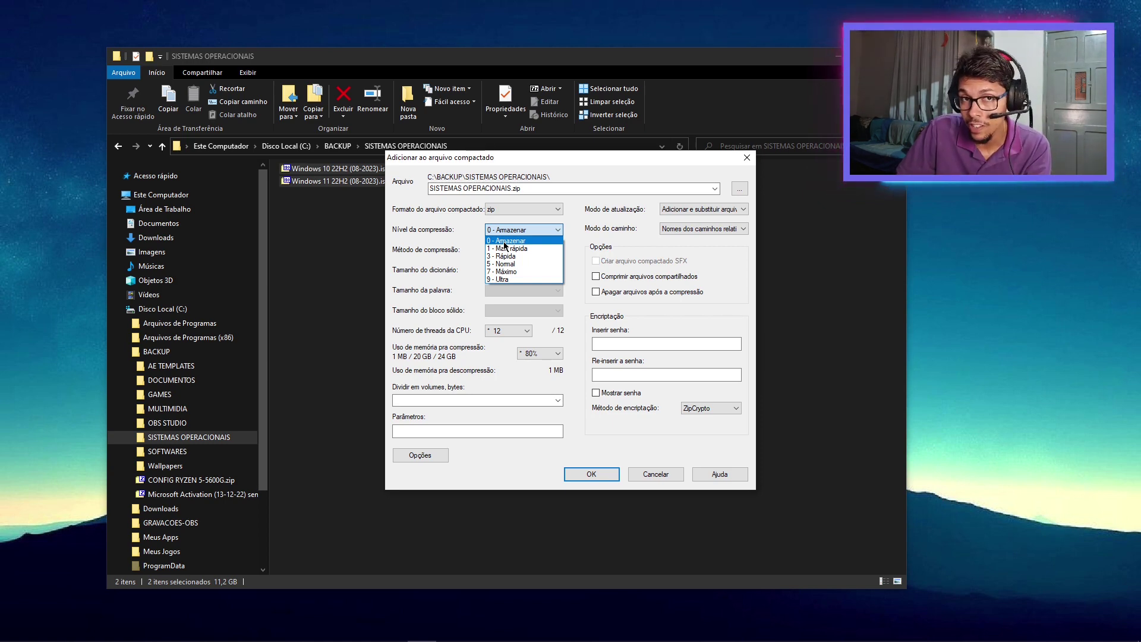
click(505, 241)
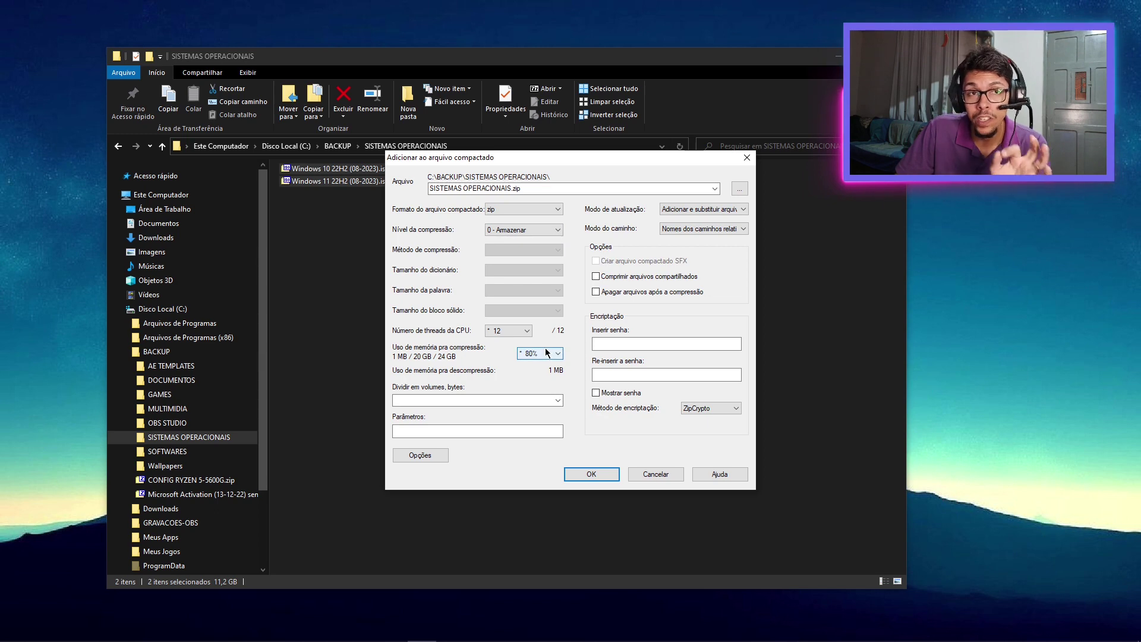
Set the archive to be split into volumes of 700M - CD
click(558, 400)
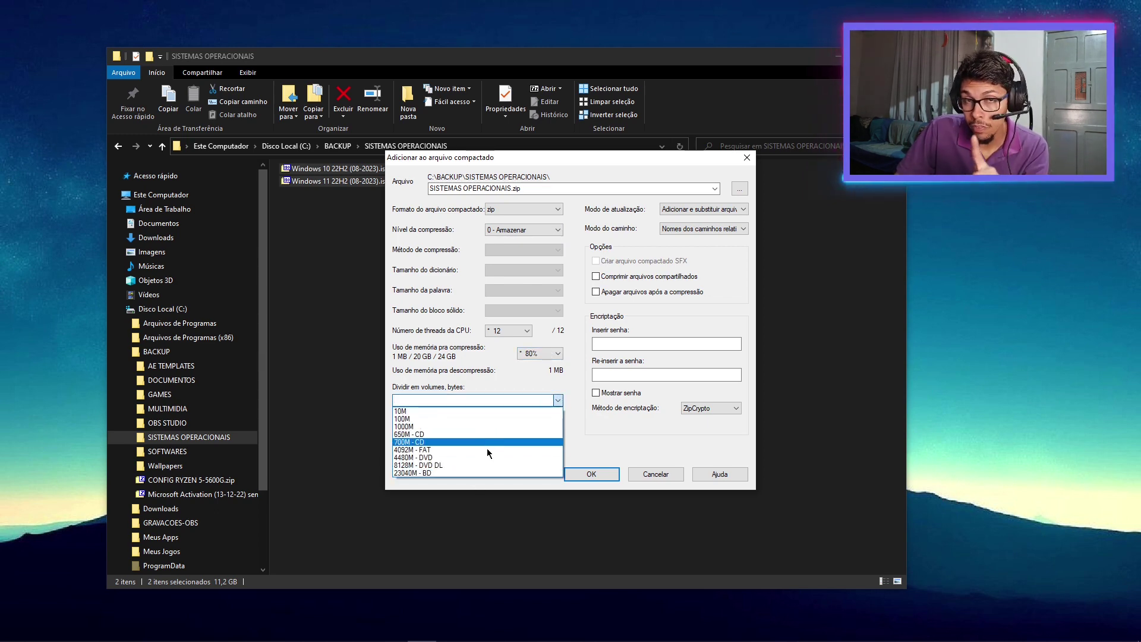
click(461, 372)
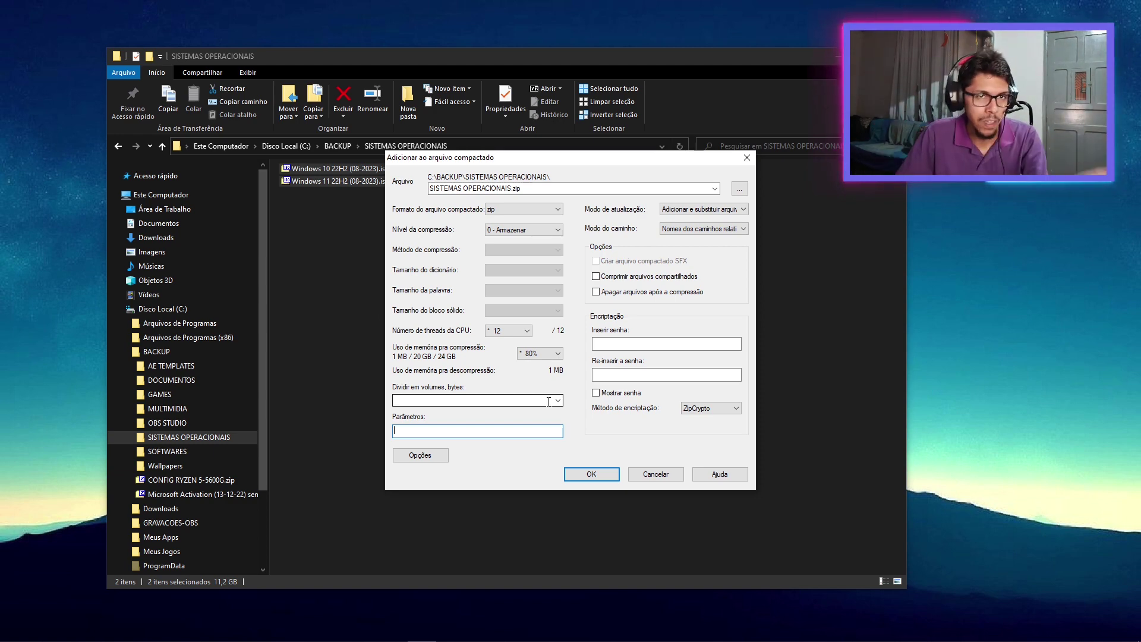
scroll(549, 401, down, 1)
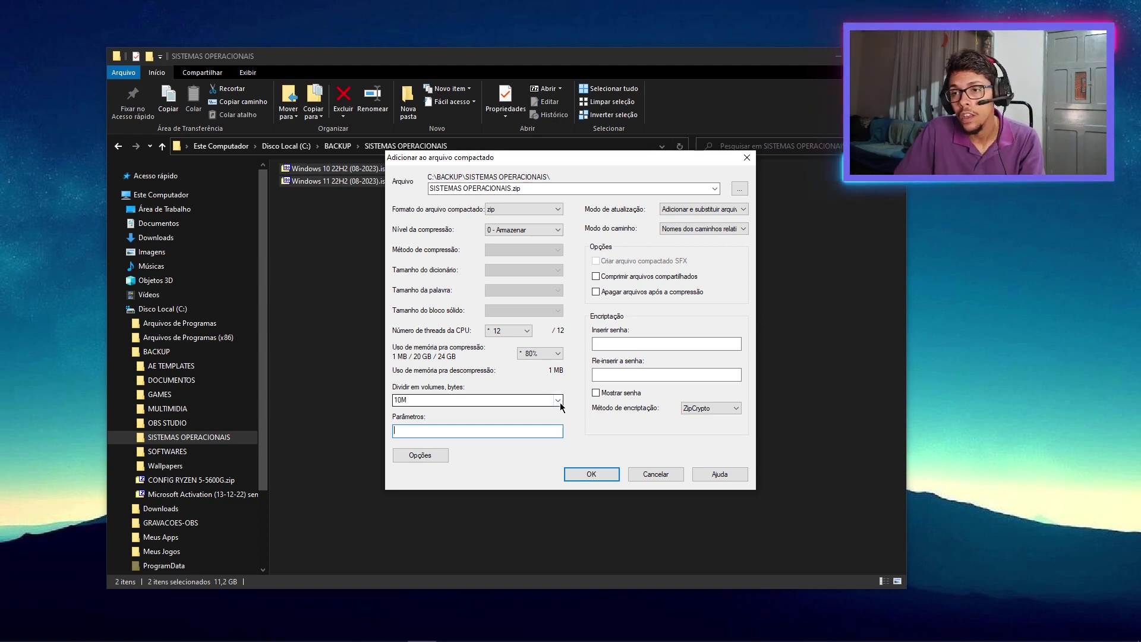
click(559, 401)
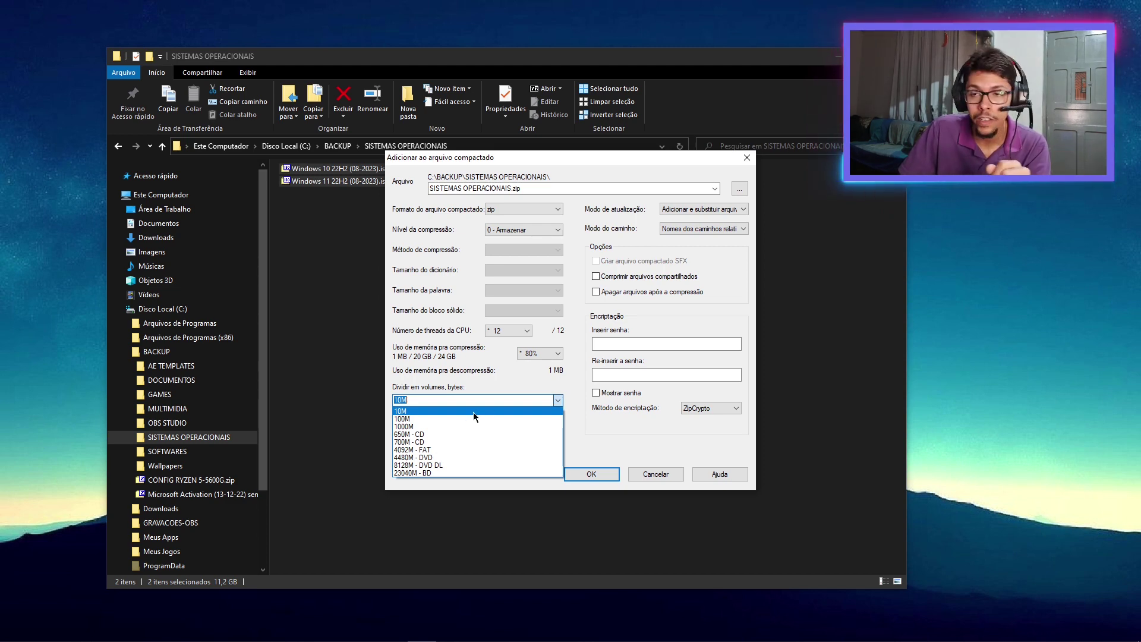
click(413, 442)
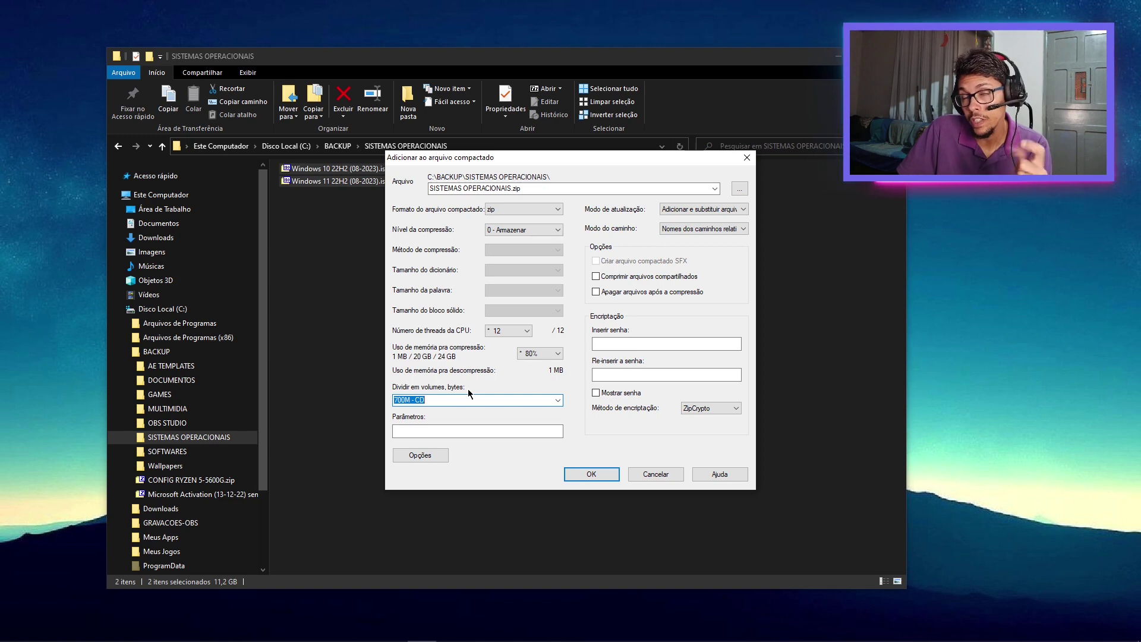
Examine the archive's password fields and the available encryption methods without changing them
click(635, 344)
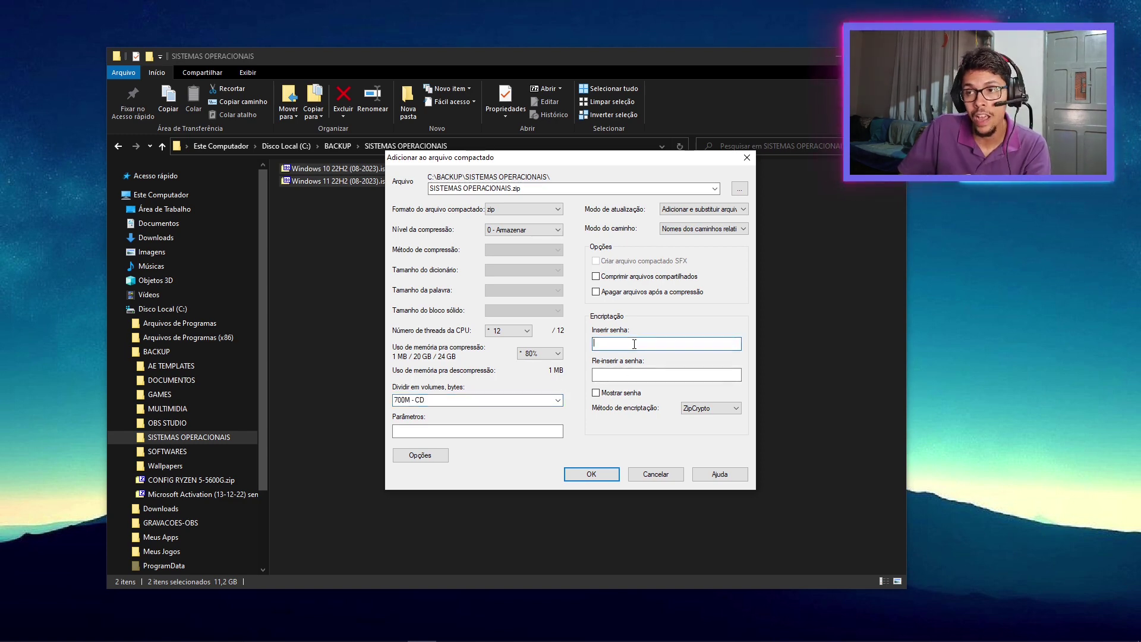
click(625, 372)
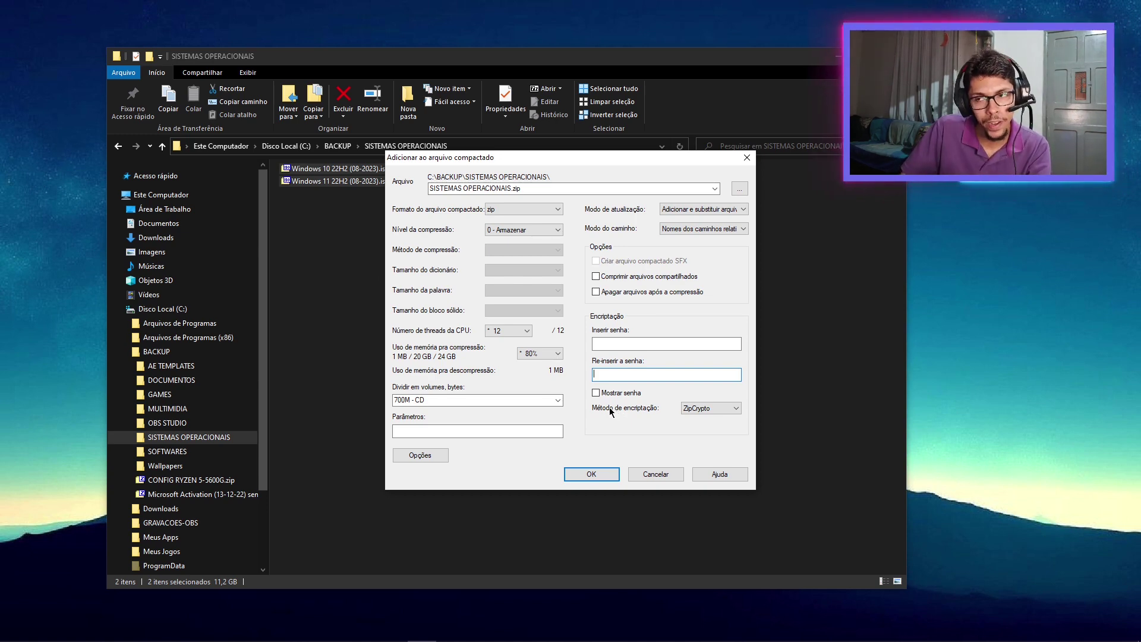
click(735, 409)
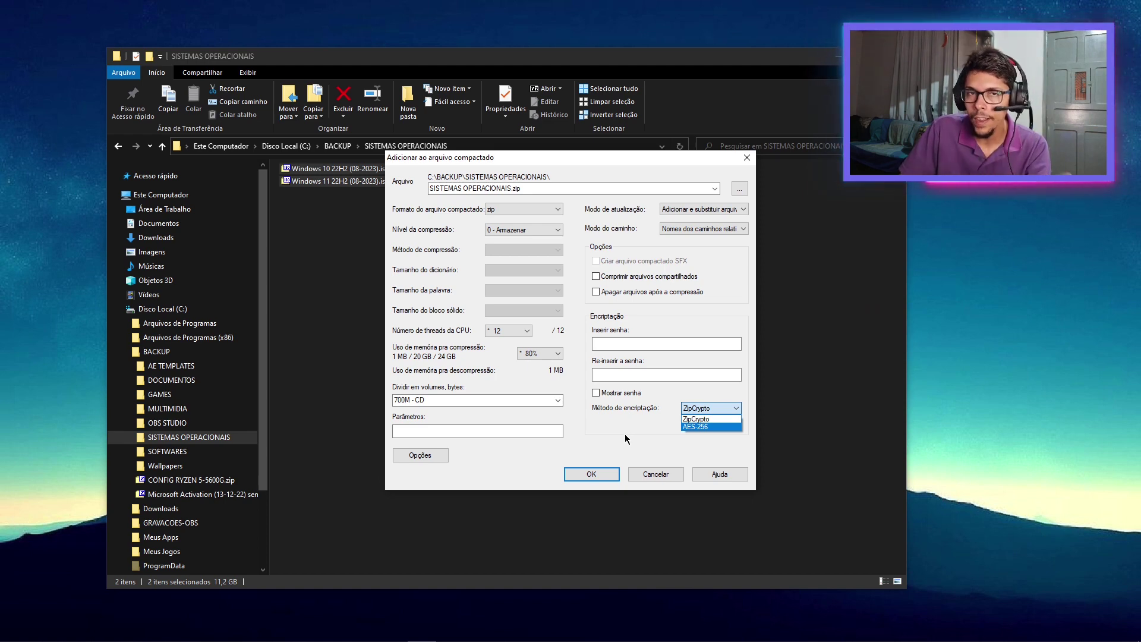
key(Escape)
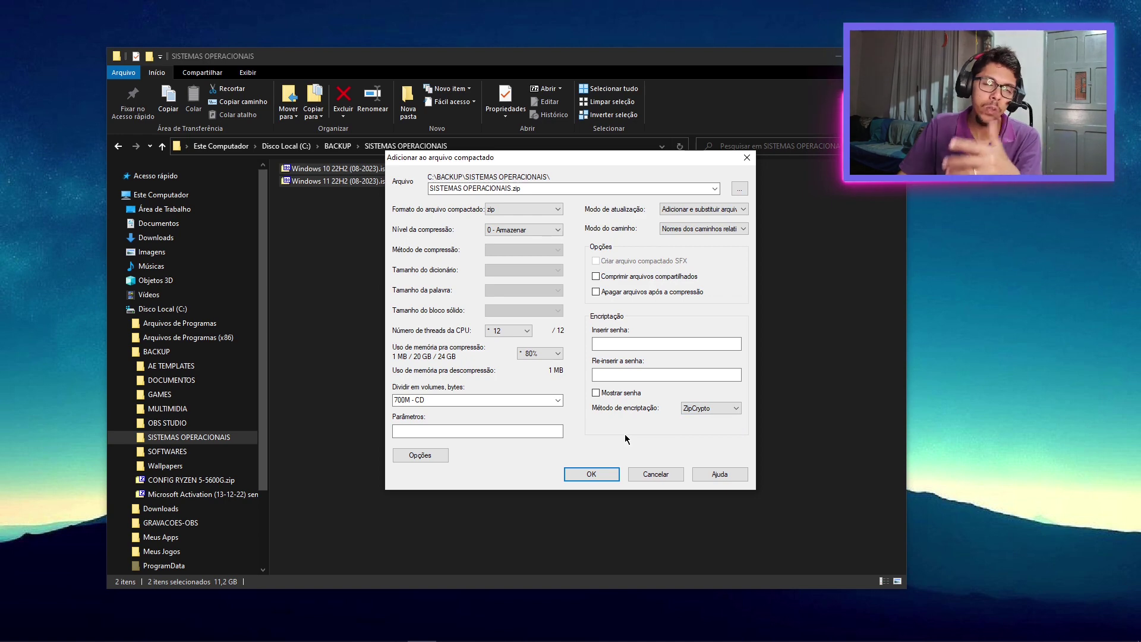